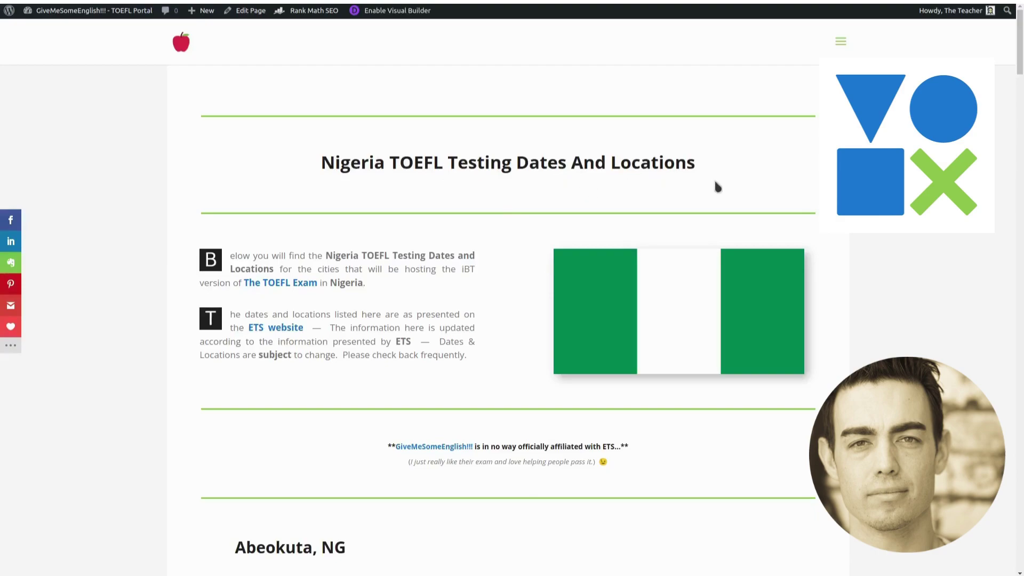
scroll(930, 253, down, 5)
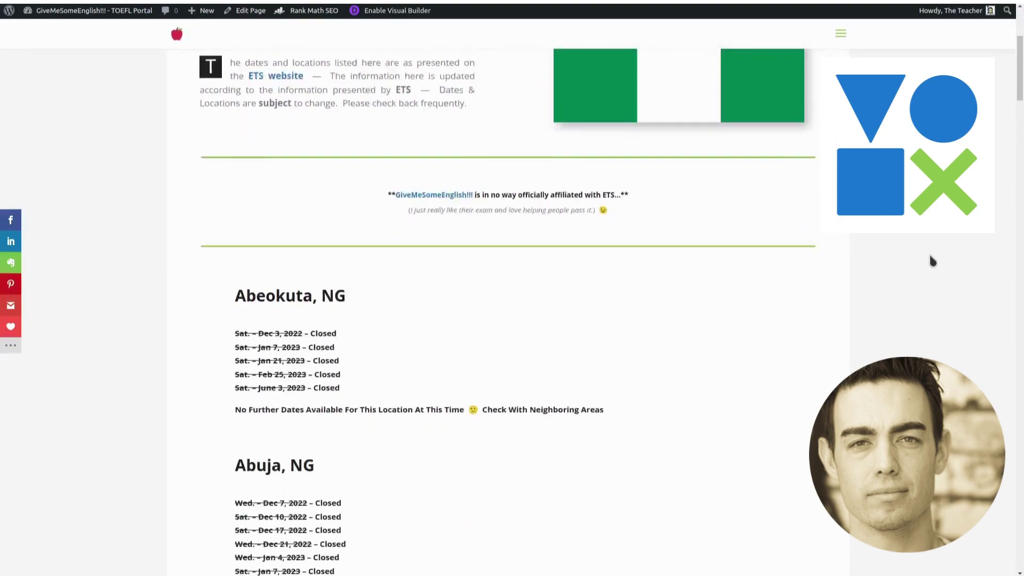
scroll(929, 253, down, 4)
scroll(931, 253, down, 4)
scroll(931, 253, down, 4)
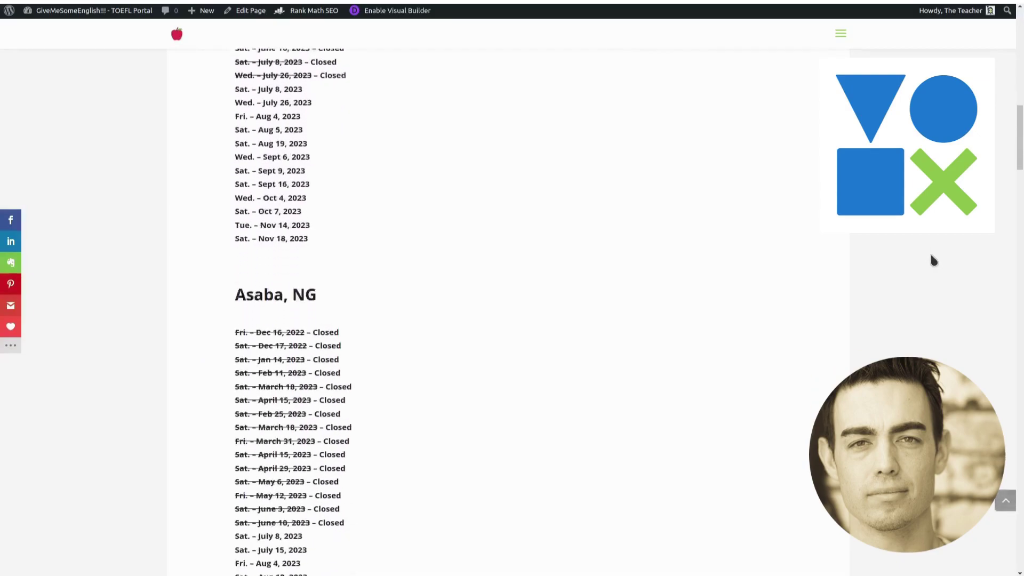
scroll(931, 252, down, 3)
scroll(933, 260, down, 5)
scroll(933, 261, down, 2)
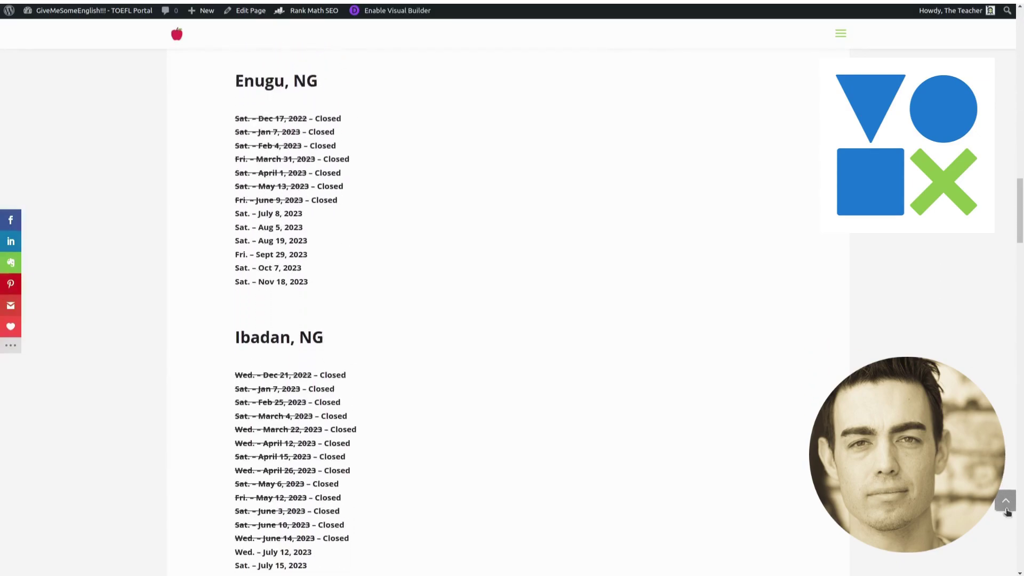
scroll(999, 359, up, 8)
scroll(998, 360, up, 8)
scroll(953, 311, down, 3)
scroll(955, 310, down, 3)
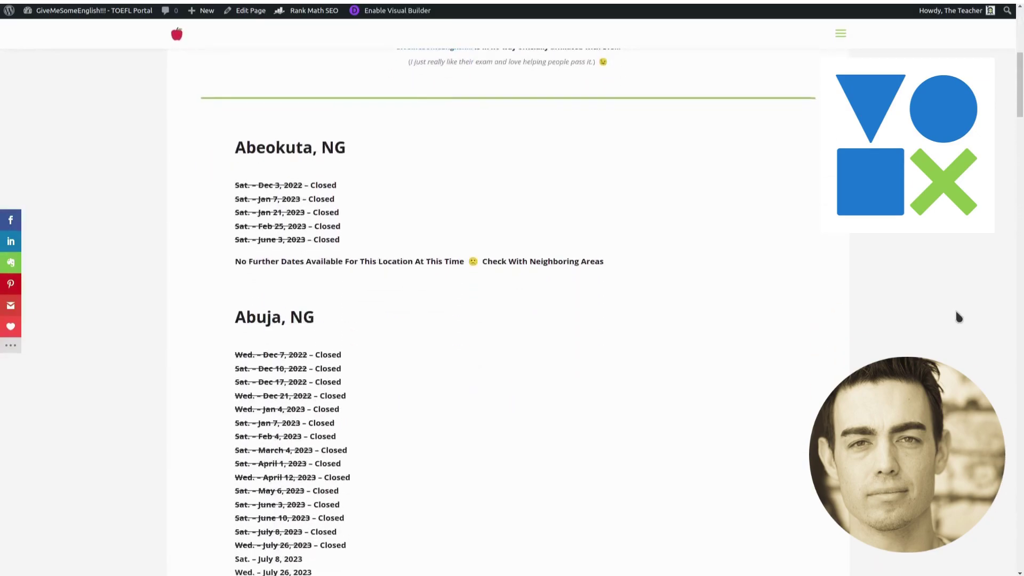
scroll(956, 309, down, 2)
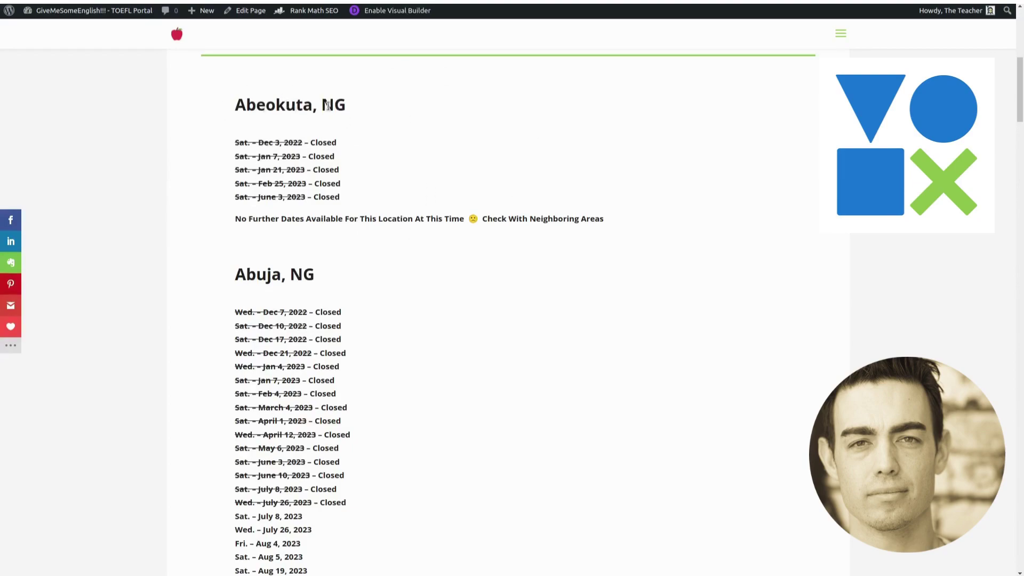
scroll(754, 217, down, 2)
scroll(754, 218, up, 2)
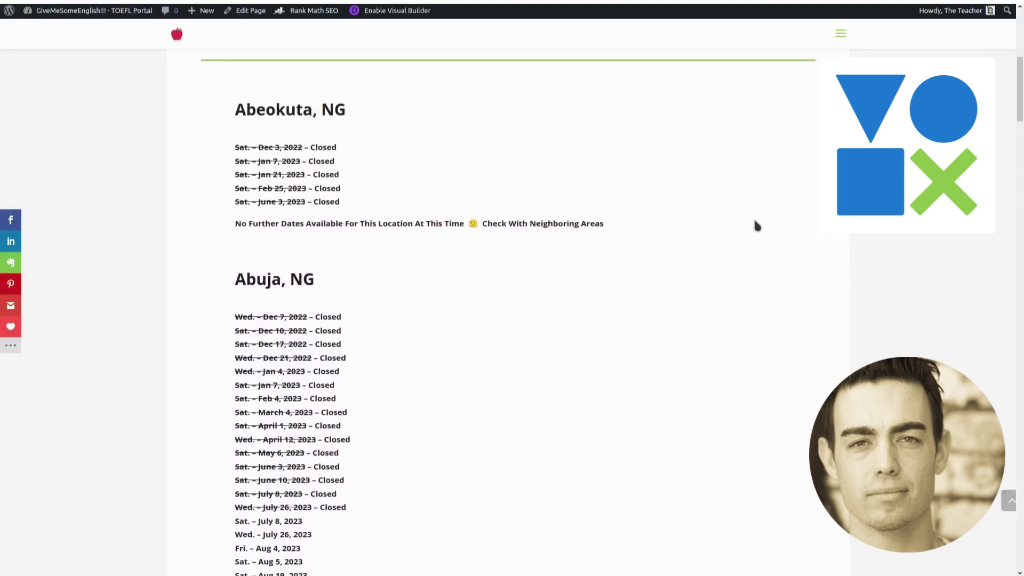
scroll(754, 218, up, 2)
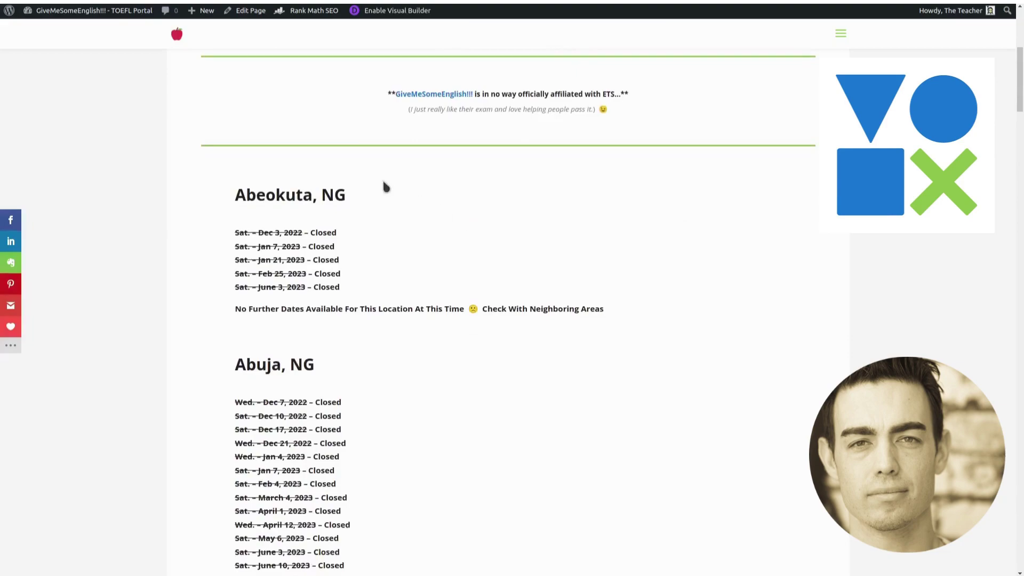
scroll(751, 286, down, 4)
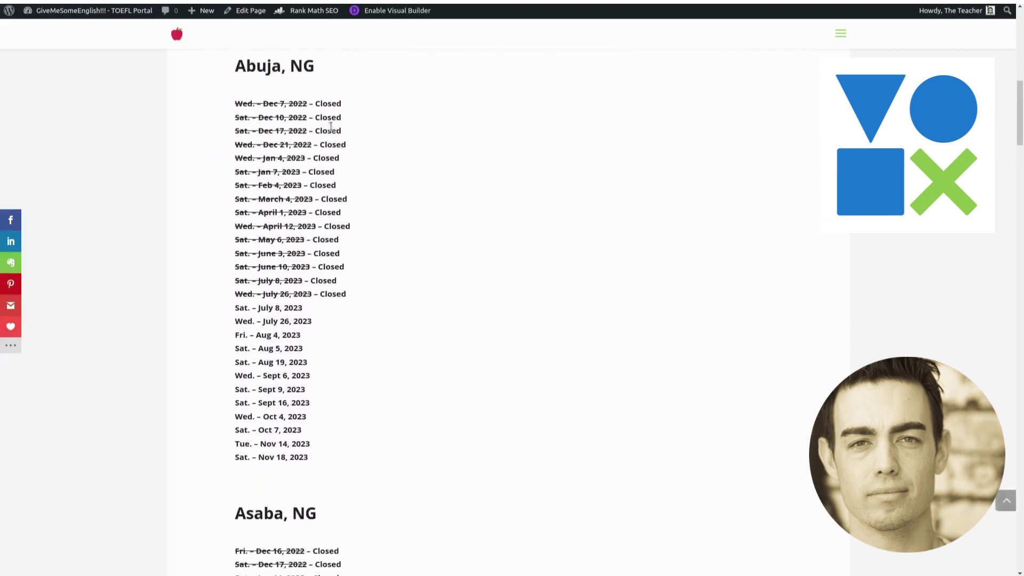
scroll(343, 320, down, 2)
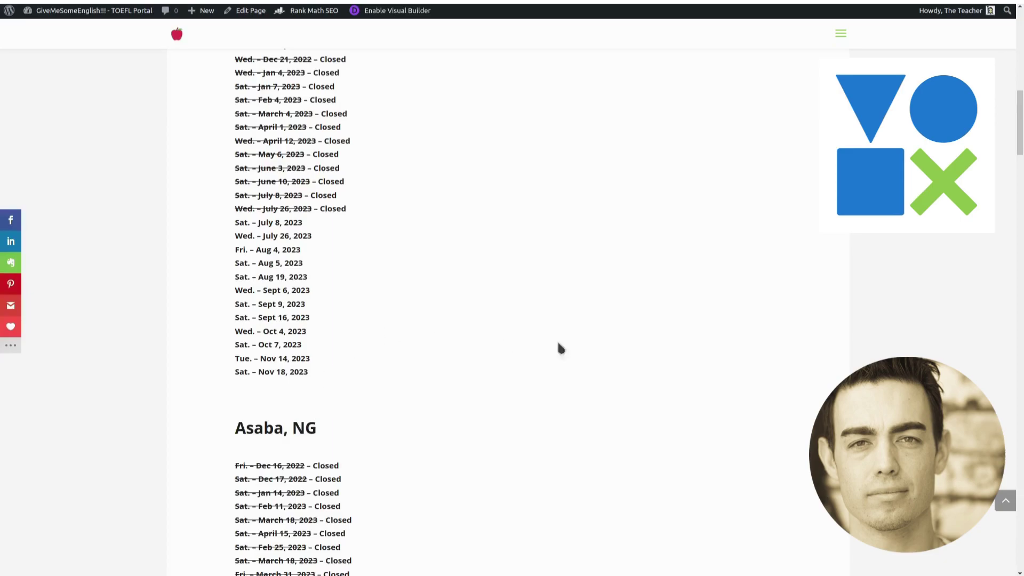
scroll(769, 322, up, 2)
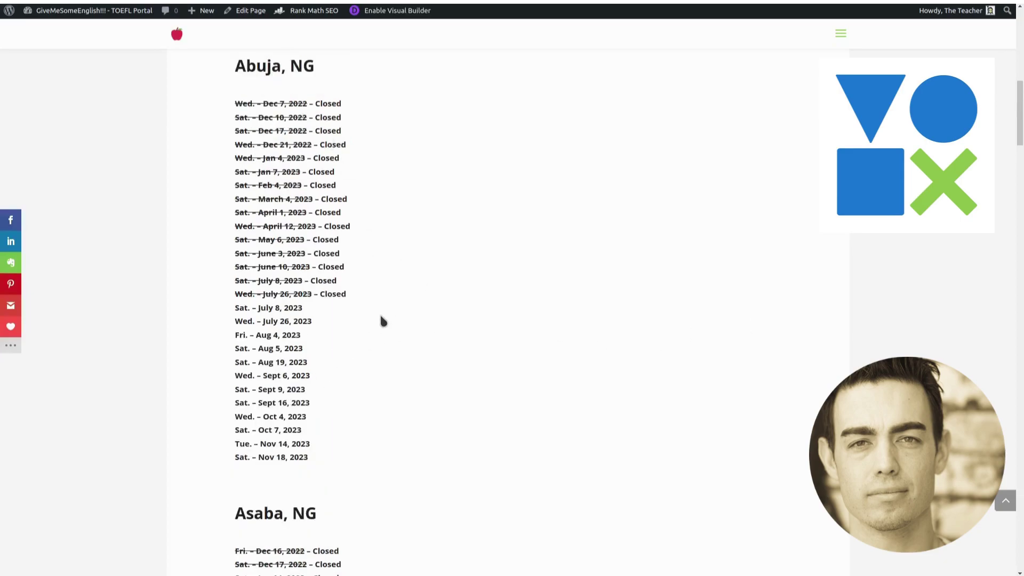
scroll(563, 282, down, 3)
scroll(628, 271, down, 3)
scroll(627, 272, down, 2)
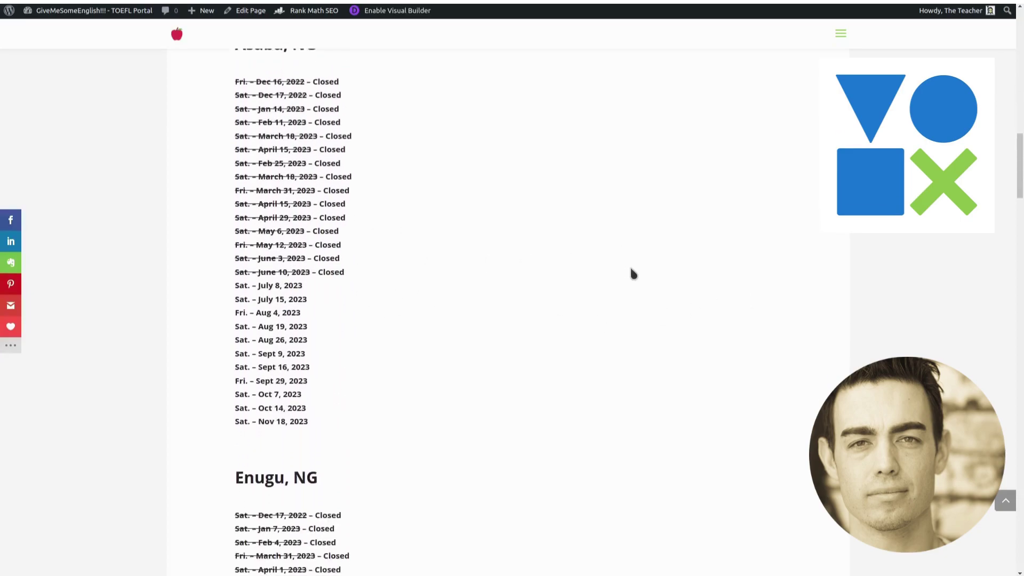
scroll(324, 272, down, 4)
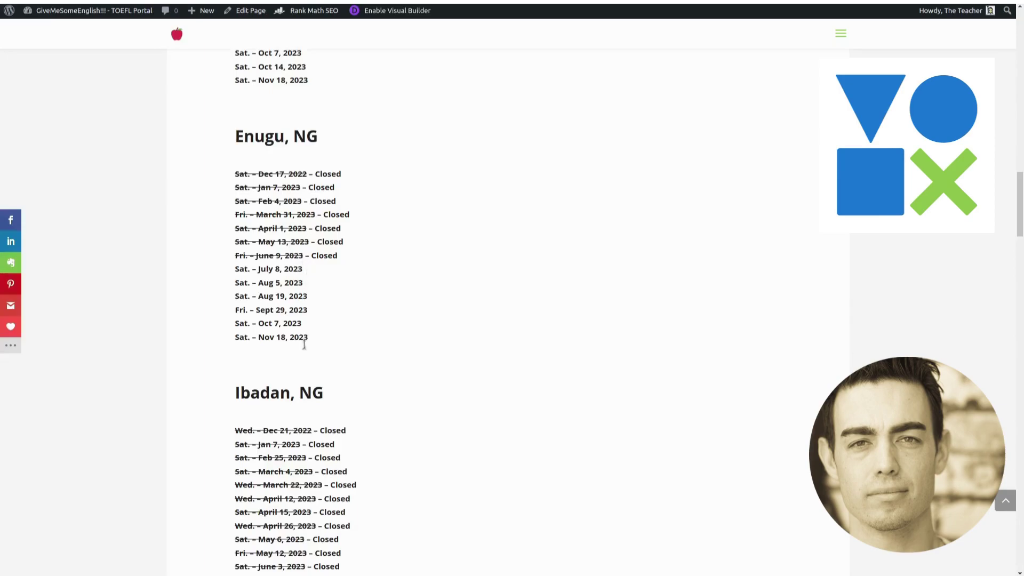
scroll(496, 294, down, 3)
scroll(506, 276, down, 4)
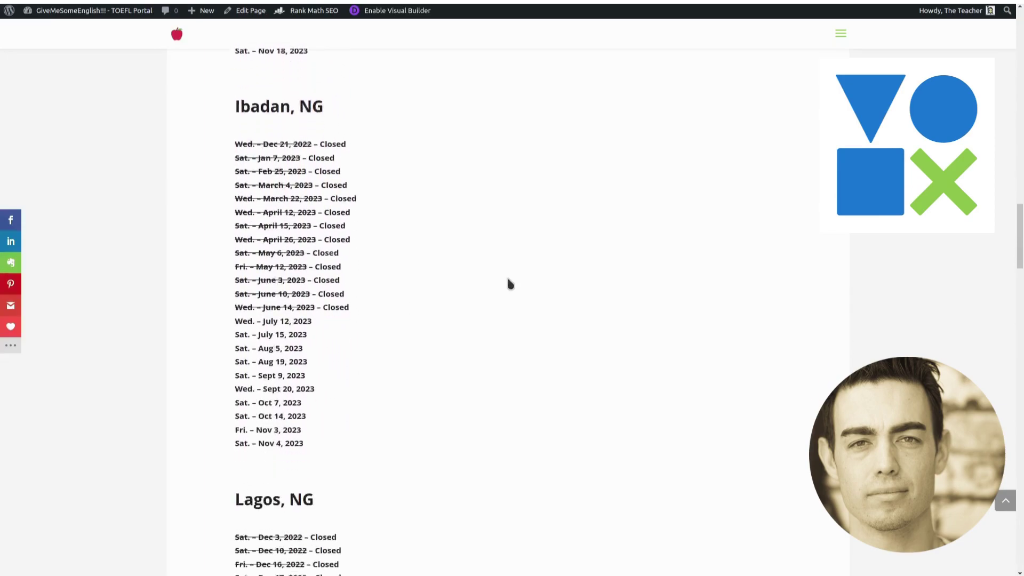
scroll(506, 274, down, 3)
scroll(506, 274, down, 1)
scroll(512, 276, down, 1)
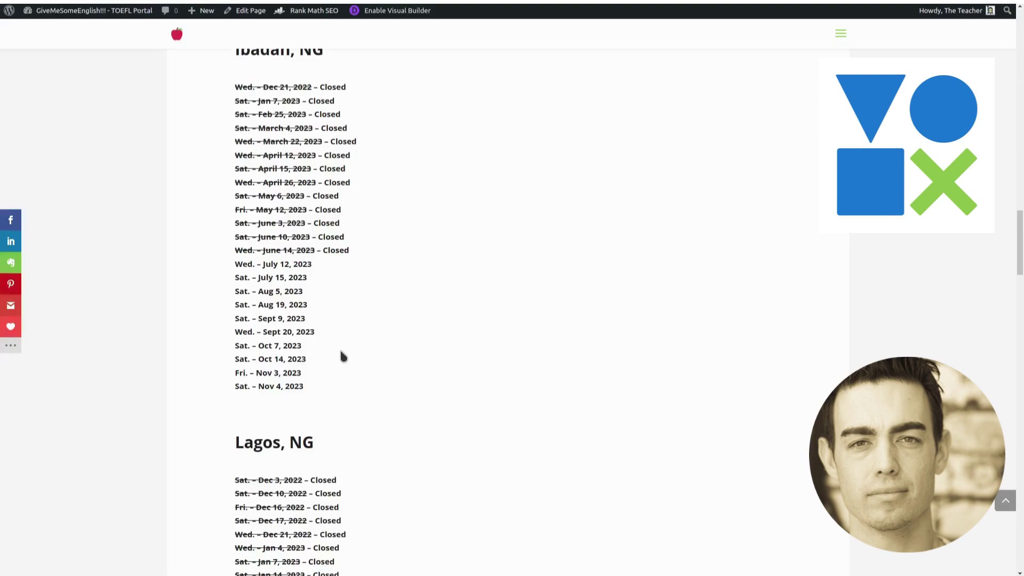
scroll(577, 274, down, 3)
scroll(577, 241, down, 3)
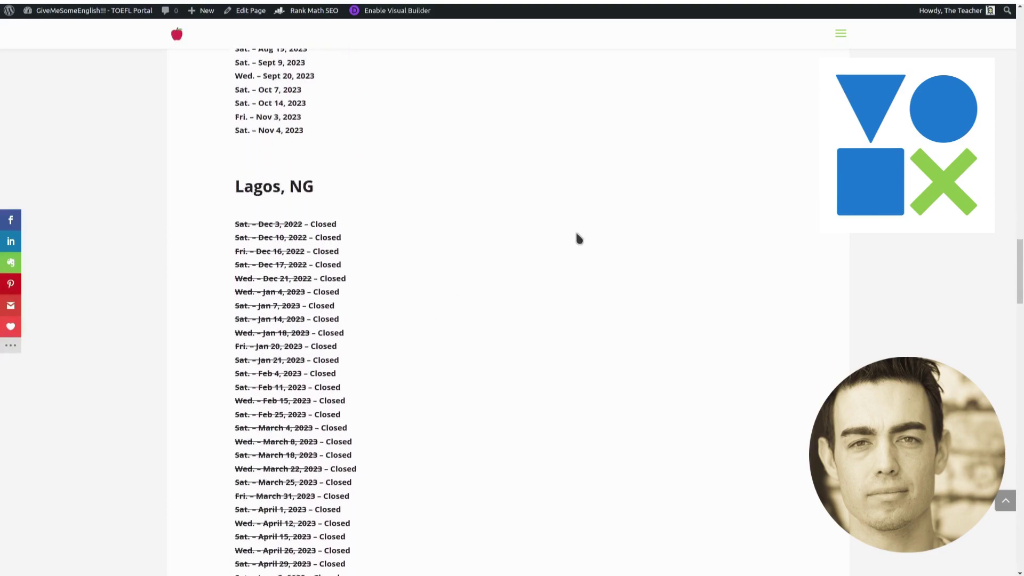
scroll(581, 216, down, 1)
scroll(608, 204, down, 1)
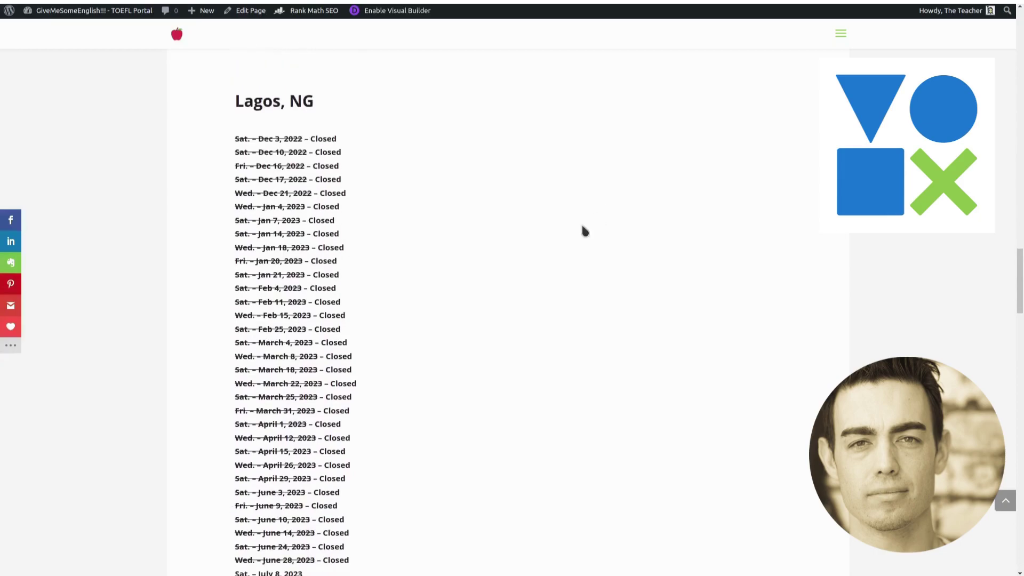
scroll(483, 237, down, 5)
scroll(515, 227, down, 3)
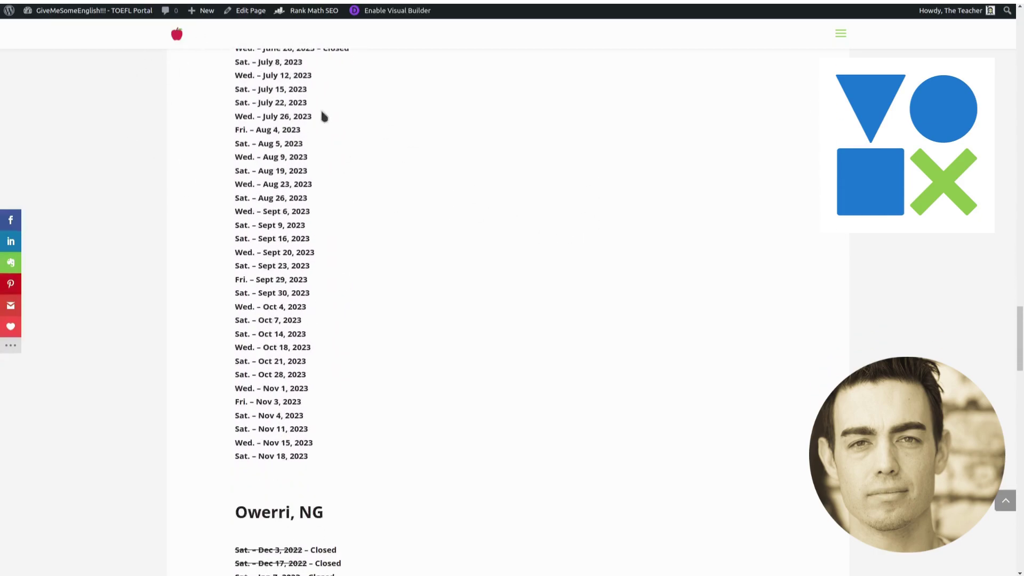
scroll(313, 278, up, 2)
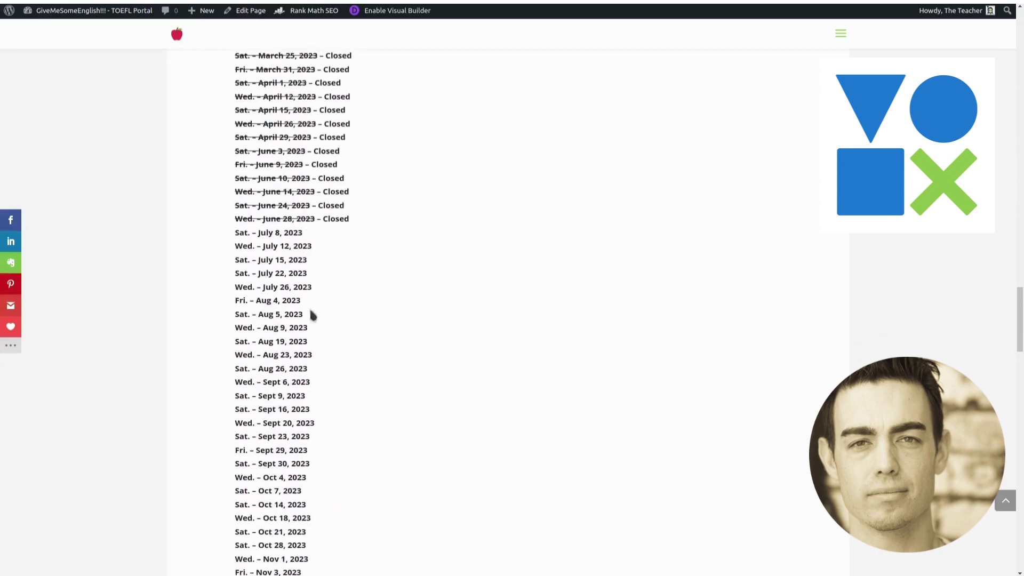
scroll(316, 542, down, 3)
scroll(322, 205, down, 1)
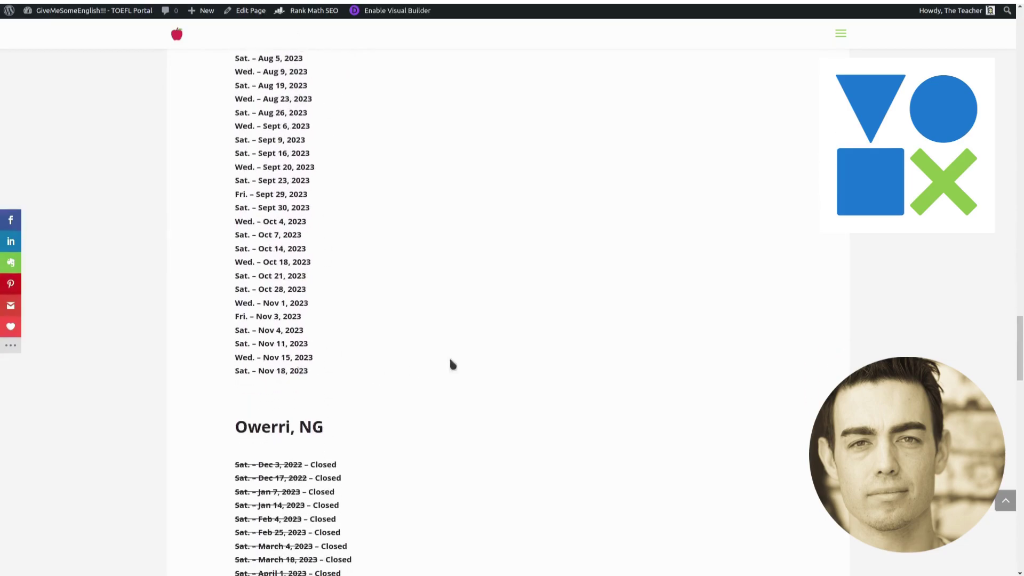
scroll(449, 356, down, 4)
scroll(512, 342, down, 2)
scroll(400, 241, down, 1)
scroll(343, 192, down, 2)
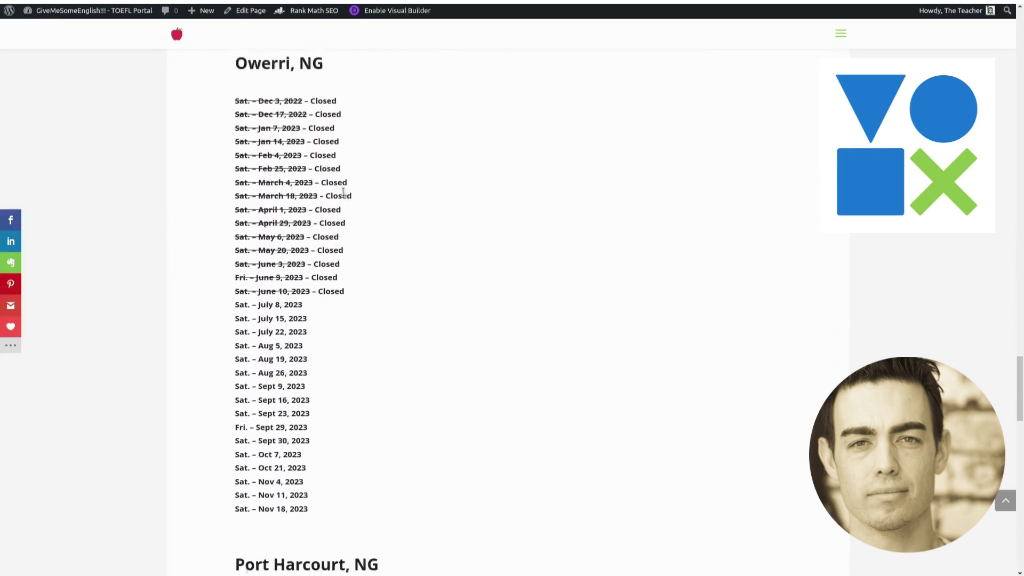
scroll(343, 193, down, 2)
scroll(310, 409, down, 1)
scroll(456, 318, down, 2)
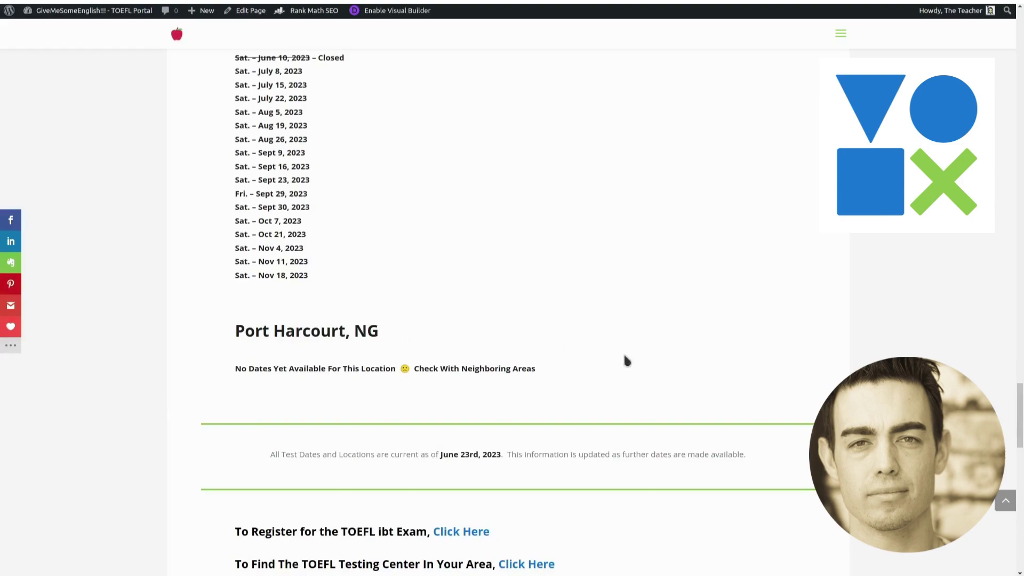
Review the testing centers through Port Harcourt and the asterisk note, then return to the TOEFL In Nigeria (2023) page top.
click(1005, 504)
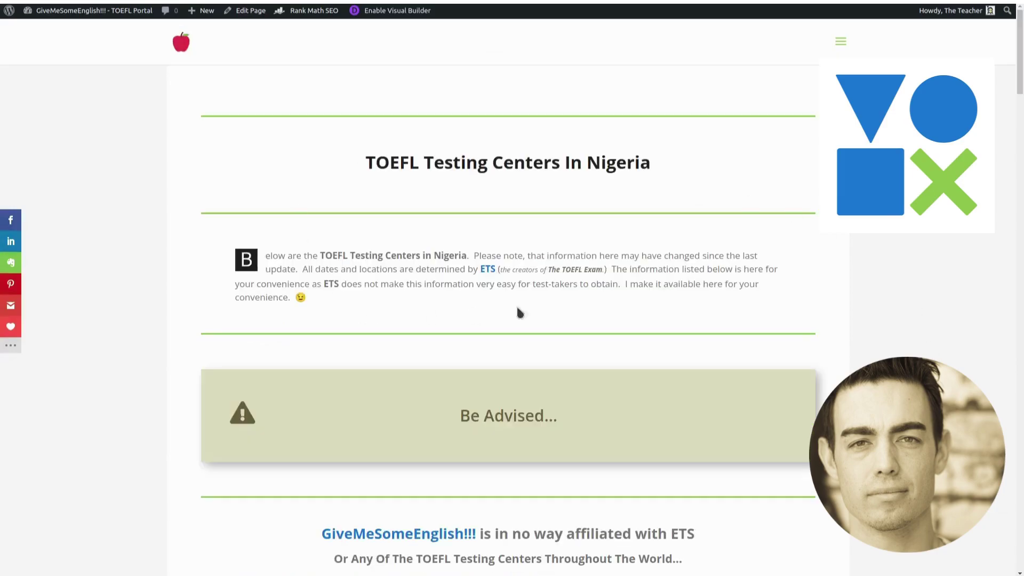
scroll(917, 287, down, 4)
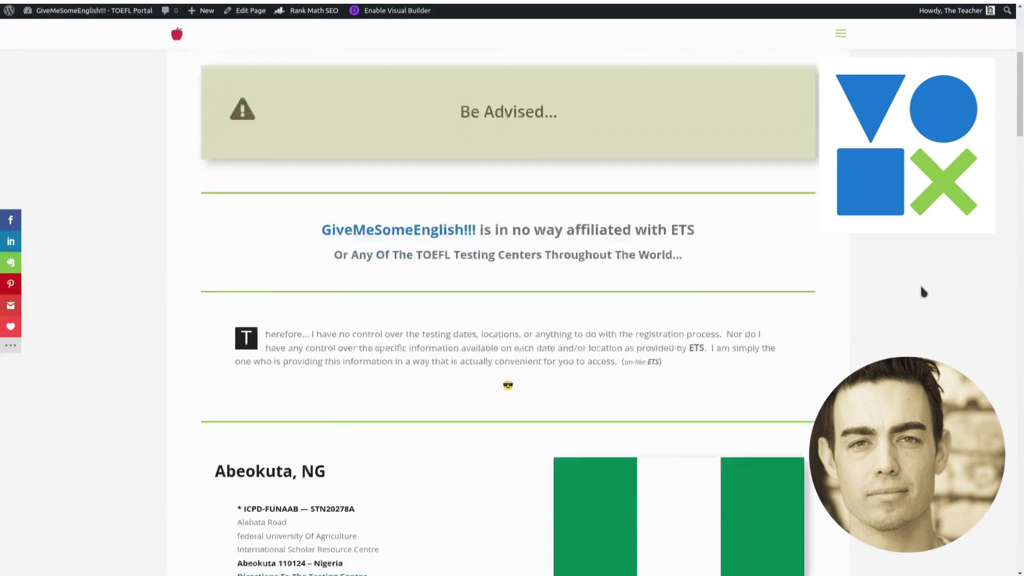
scroll(920, 284, down, 3)
scroll(922, 280, down, 2)
scroll(925, 281, down, 1)
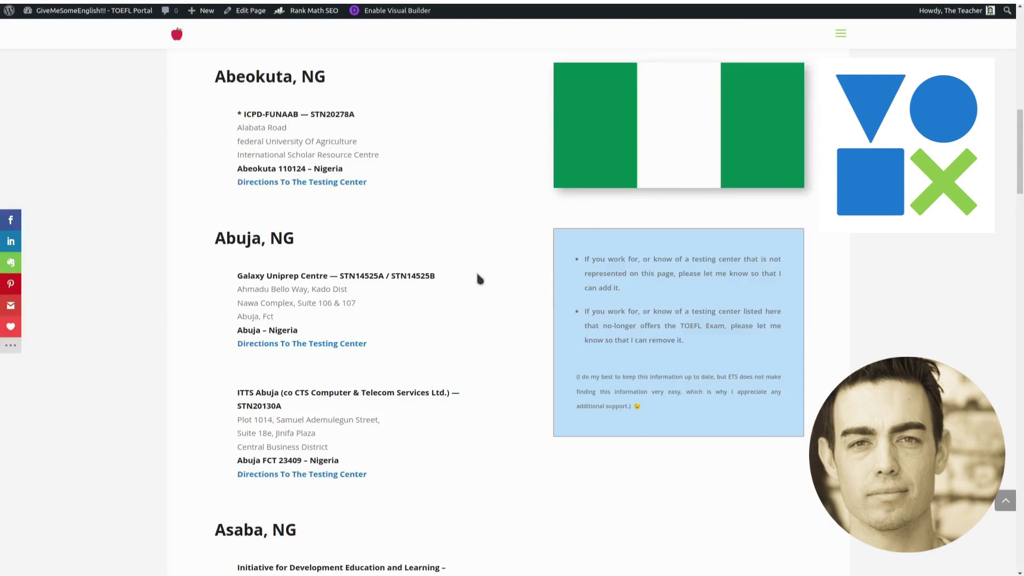
scroll(480, 279, down, 2)
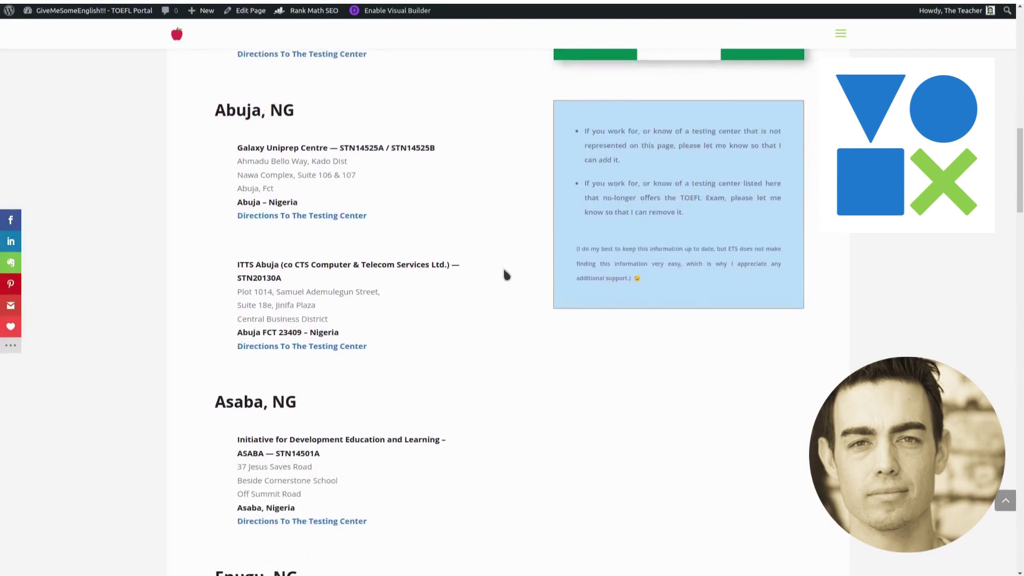
scroll(503, 274, down, 3)
scroll(615, 325, down, 2)
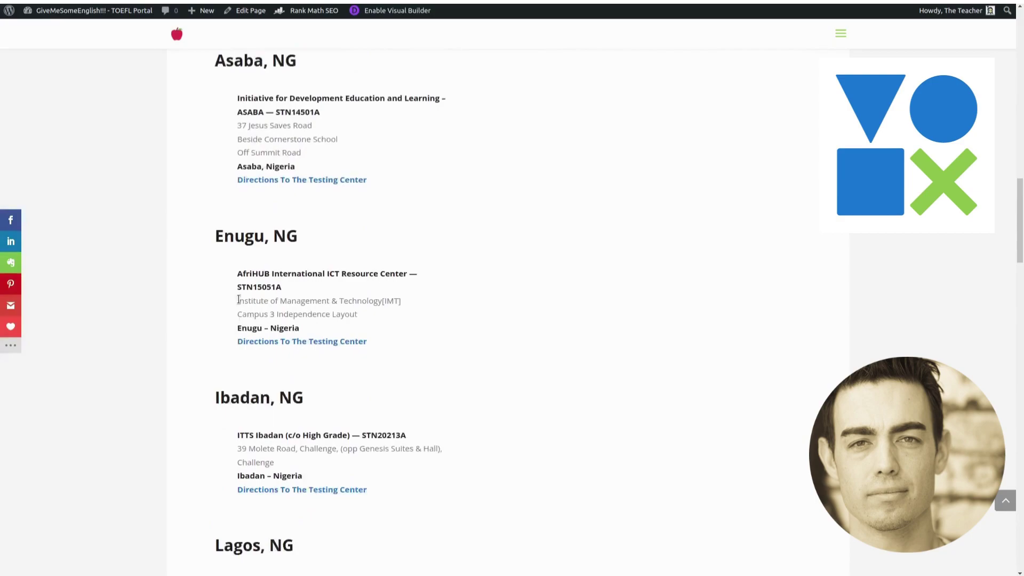
scroll(584, 301, down, 1)
scroll(401, 240, down, 3)
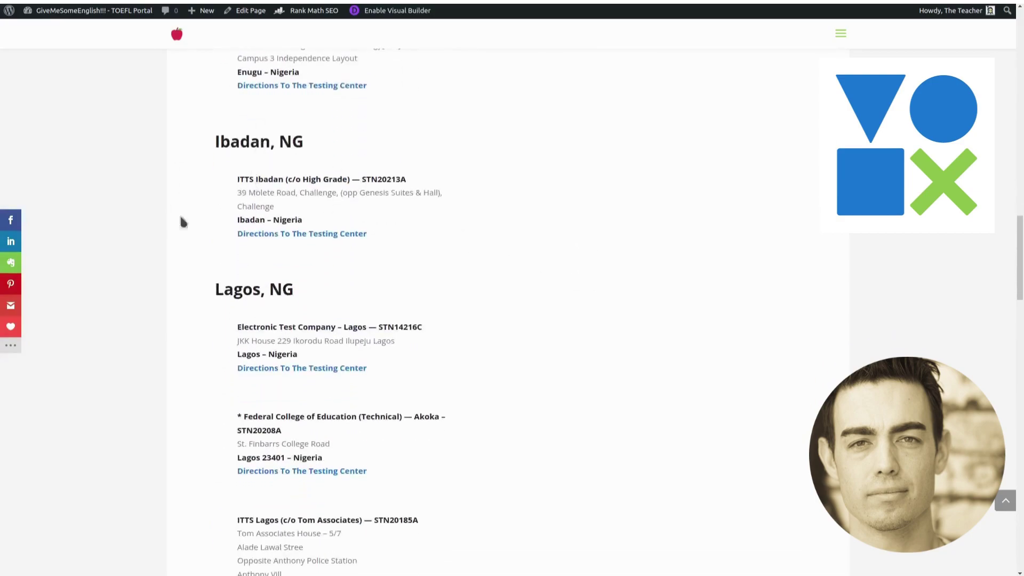
scroll(548, 256, down, 1)
scroll(551, 249, down, 1)
scroll(272, 136, down, 1)
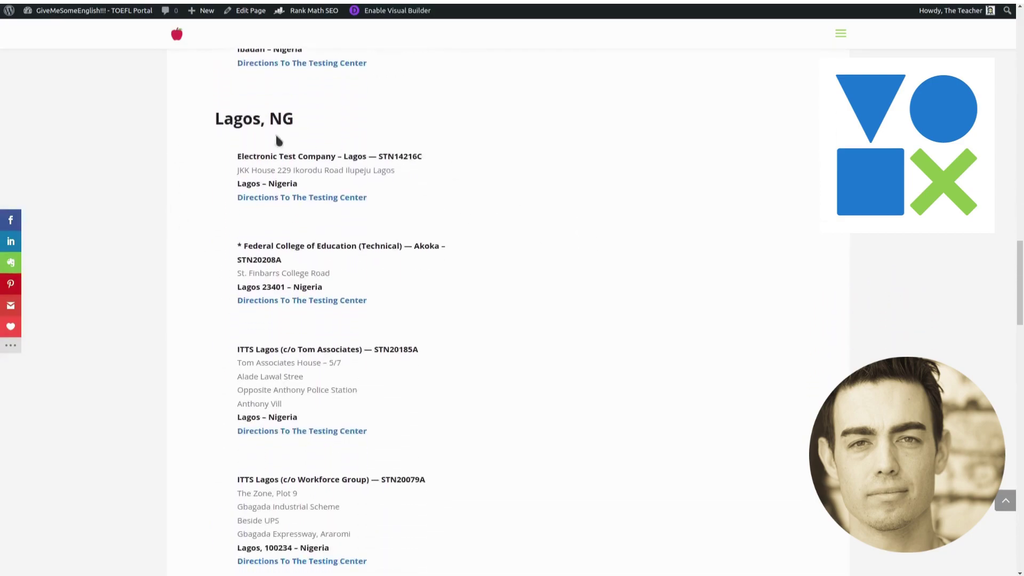
scroll(393, 168, down, 2)
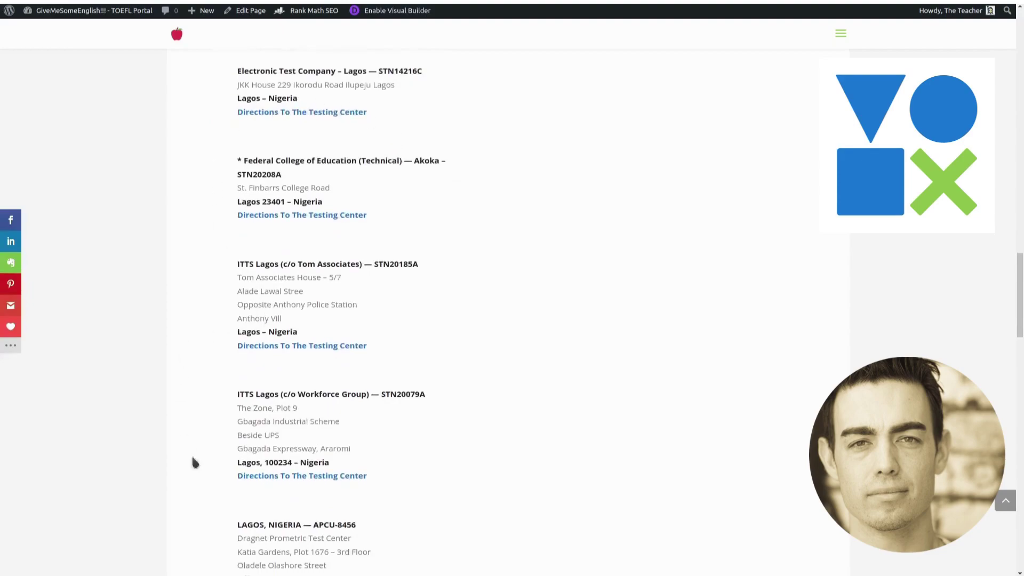
scroll(400, 500, down, 1)
scroll(280, 417, up, 1)
scroll(240, 320, up, 2)
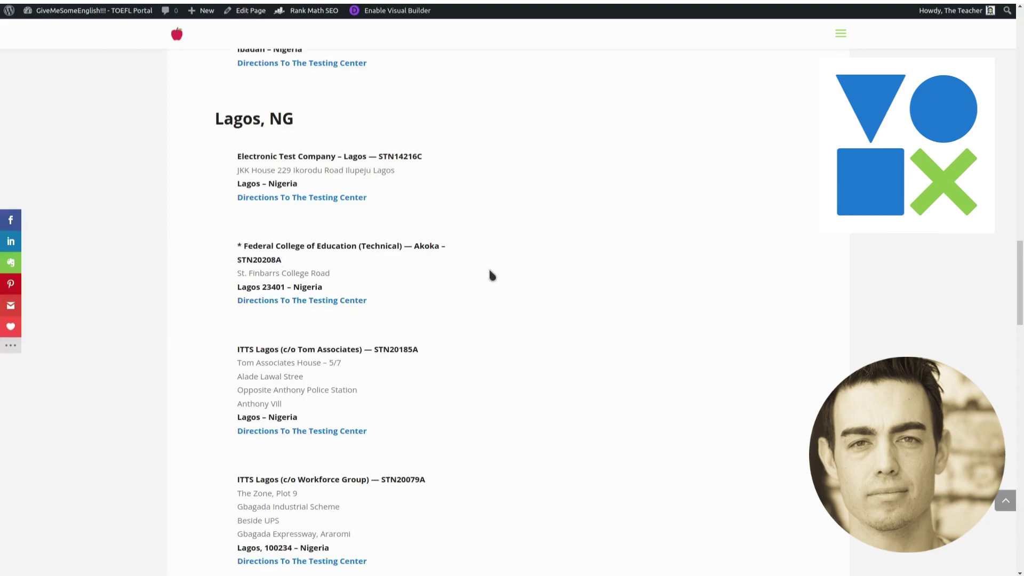
scroll(511, 249, down, 5)
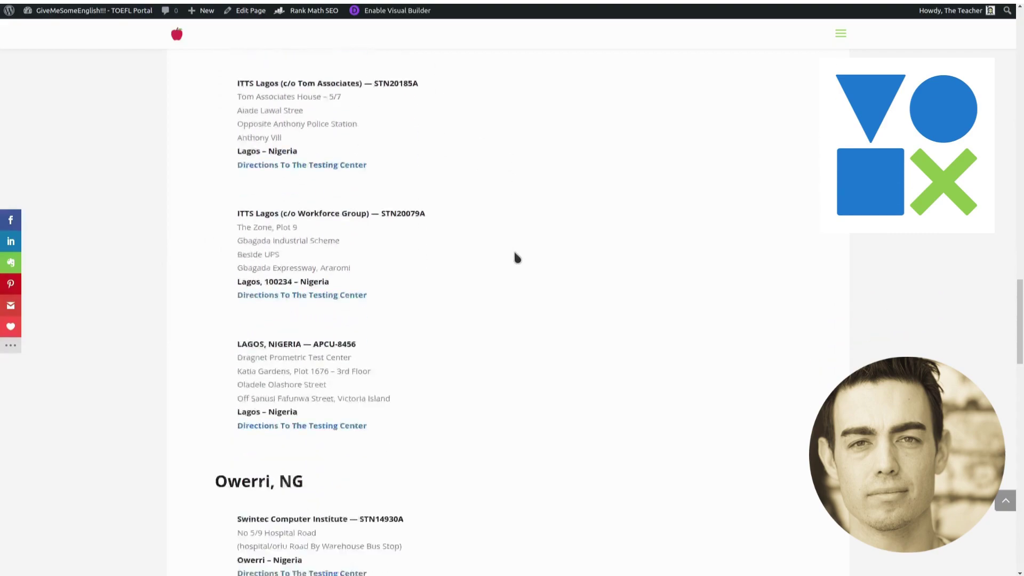
scroll(514, 250, down, 5)
scroll(547, 241, down, 1)
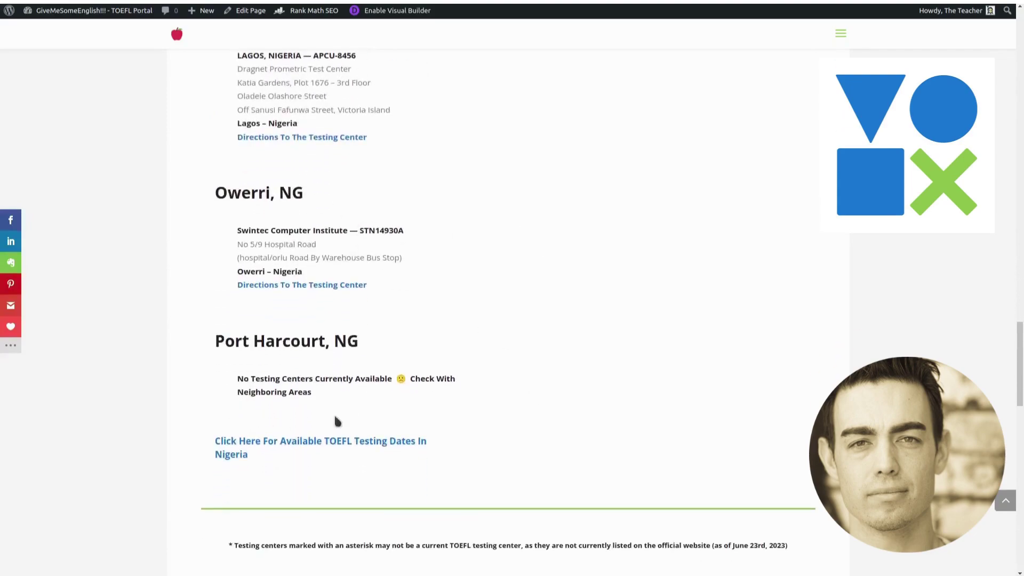
key(Home)
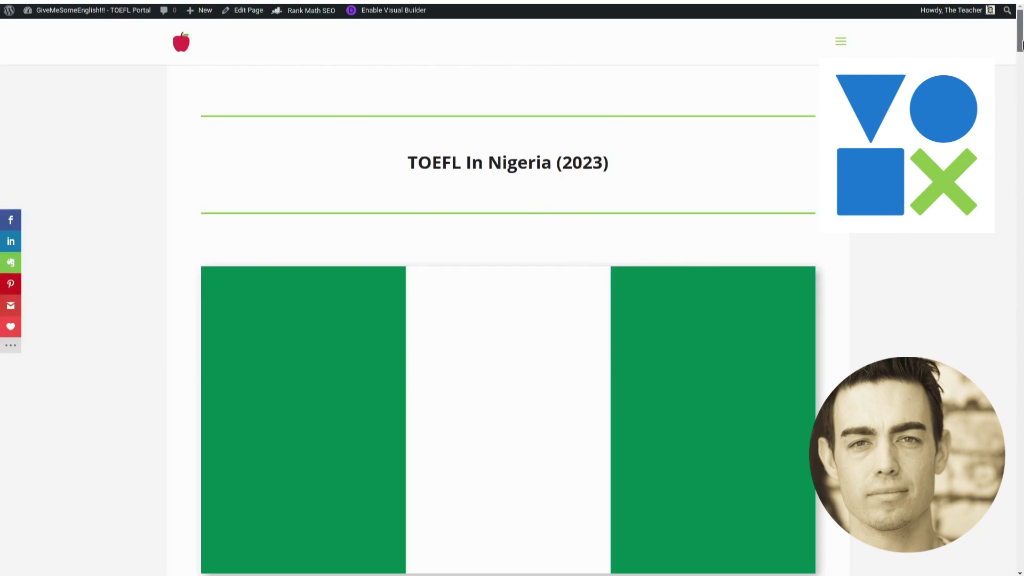
drag(1020, 40, 1019, 84)
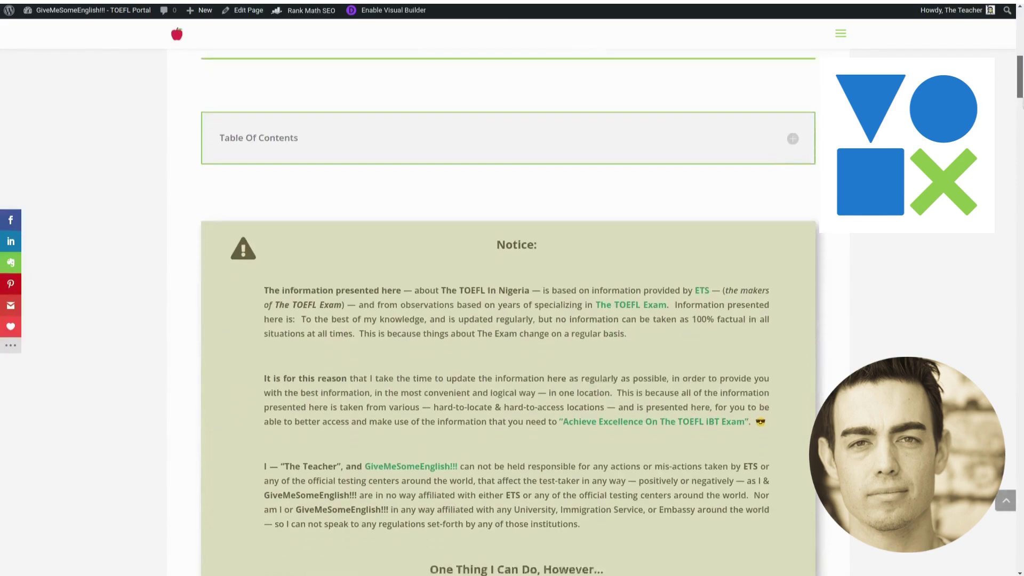
Expand the Table Of Contents and skim down to the TOEFL Excellence Training System promo.
click(794, 97)
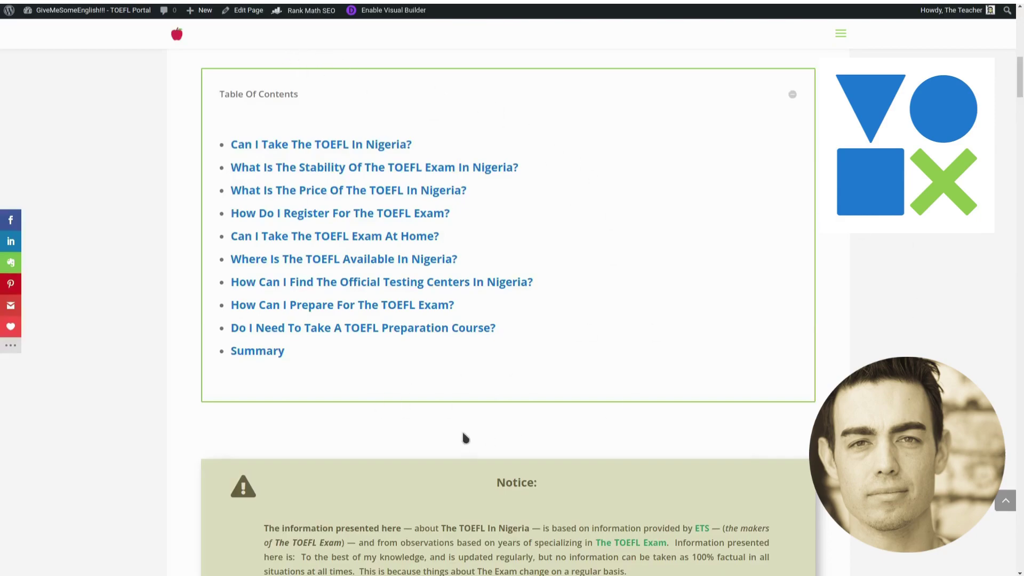
scroll(993, 308, down, 5)
scroll(992, 308, down, 5)
scroll(992, 309, down, 3)
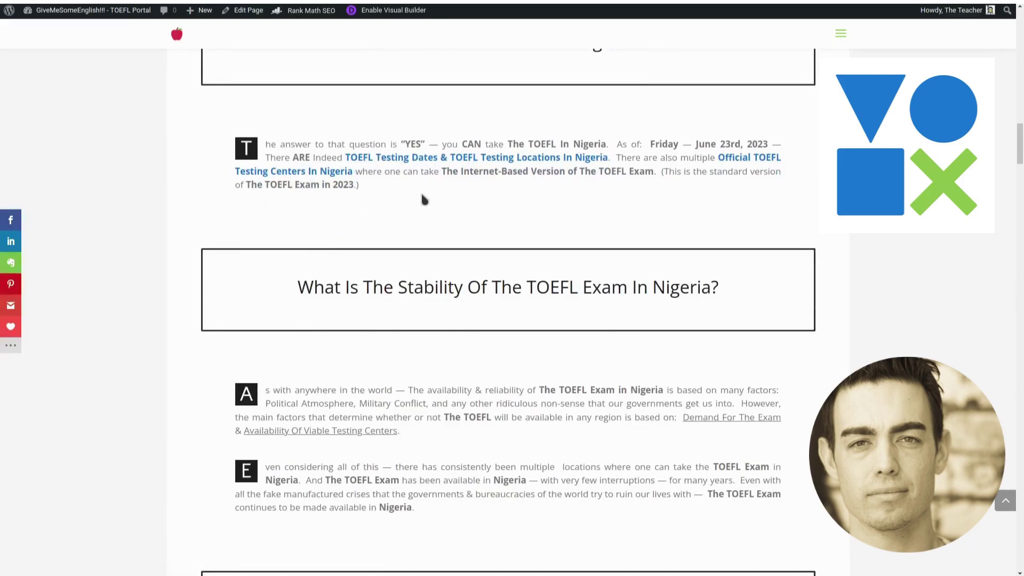
scroll(1014, 256, down, 5)
scroll(1015, 257, down, 5)
scroll(1017, 260, down, 5)
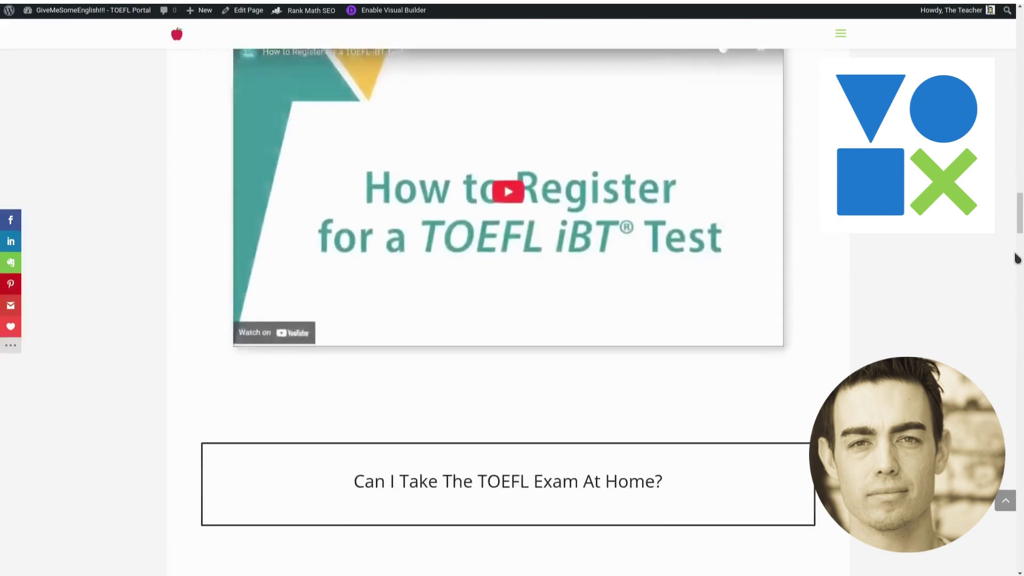
scroll(1017, 260, up, 2)
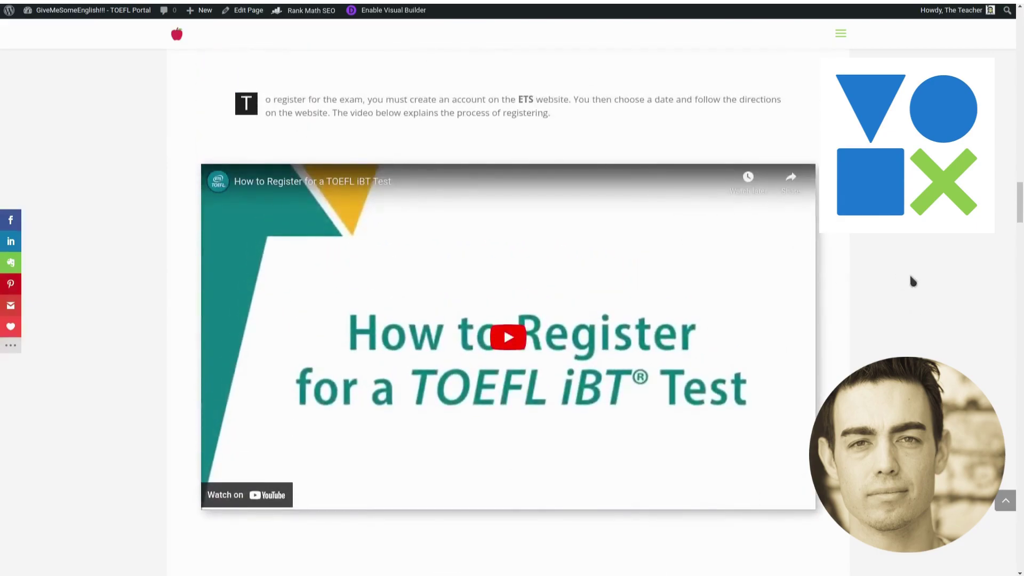
scroll(886, 294, down, 8)
scroll(945, 257, down, 5)
scroll(960, 249, down, 4)
scroll(966, 241, down, 5)
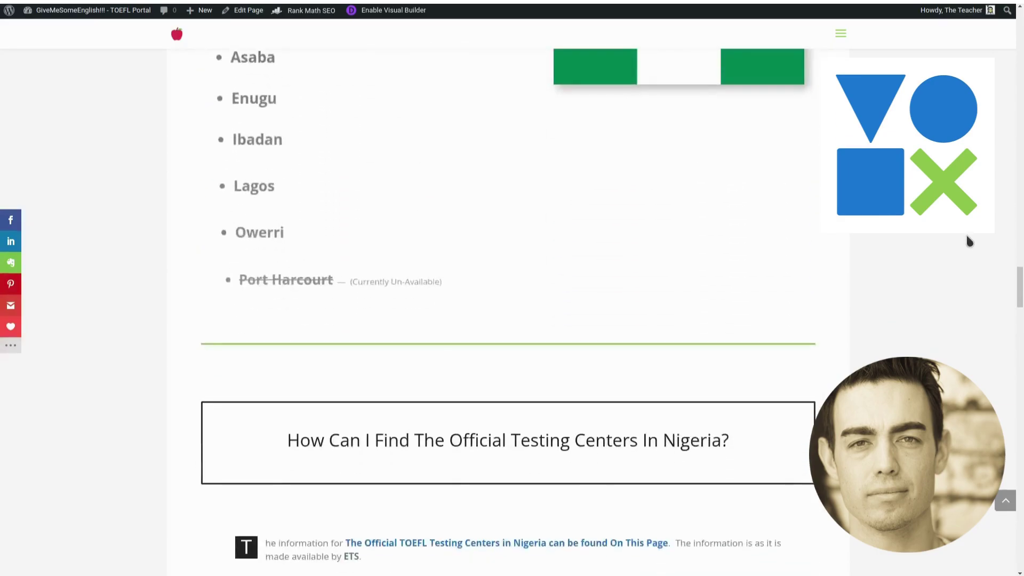
scroll(967, 241, down, 4)
scroll(970, 241, down, 4)
scroll(973, 240, down, 4)
scroll(974, 241, down, 5)
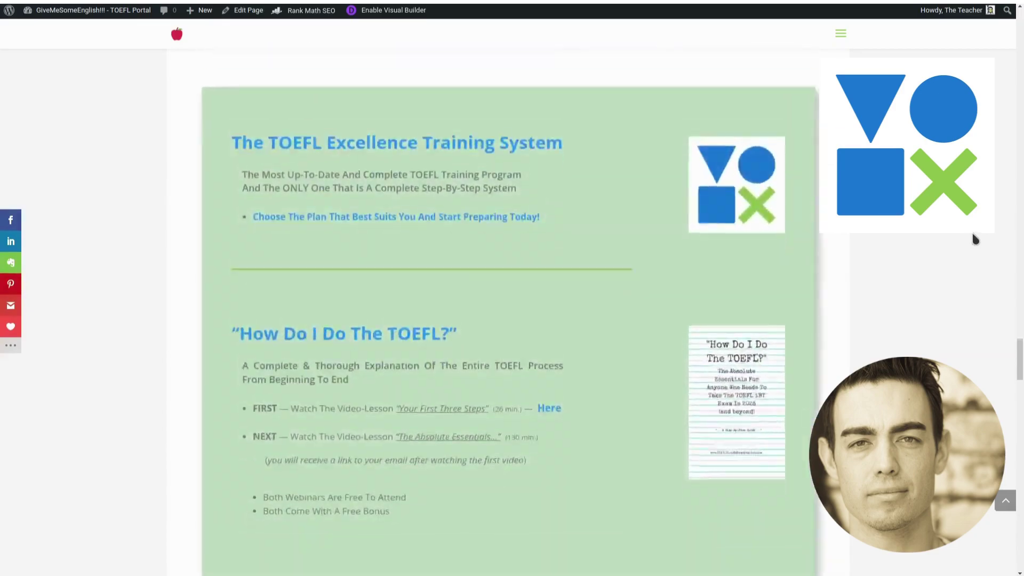
scroll(973, 239, down, 2)
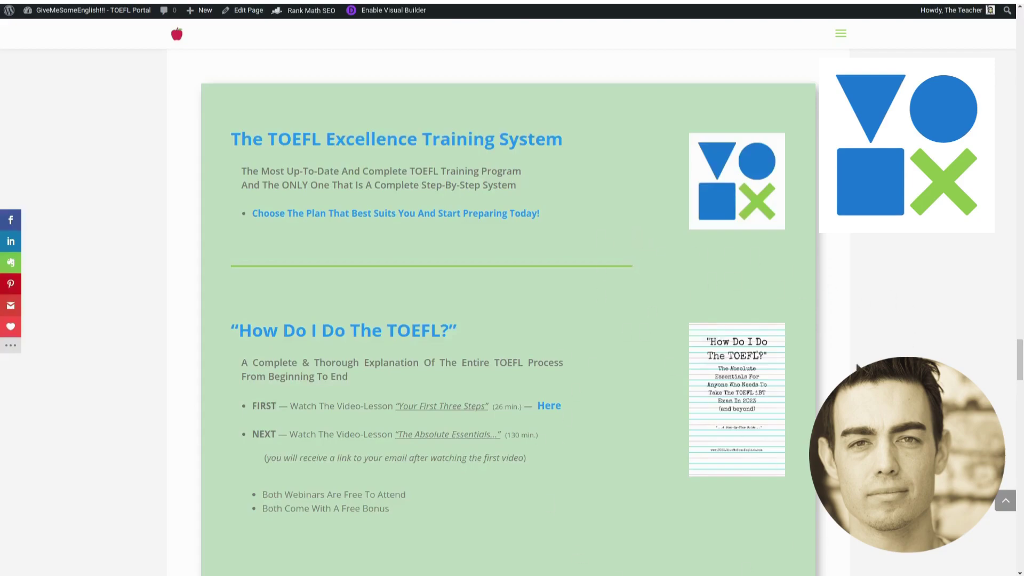
scroll(513, 320, down, 1)
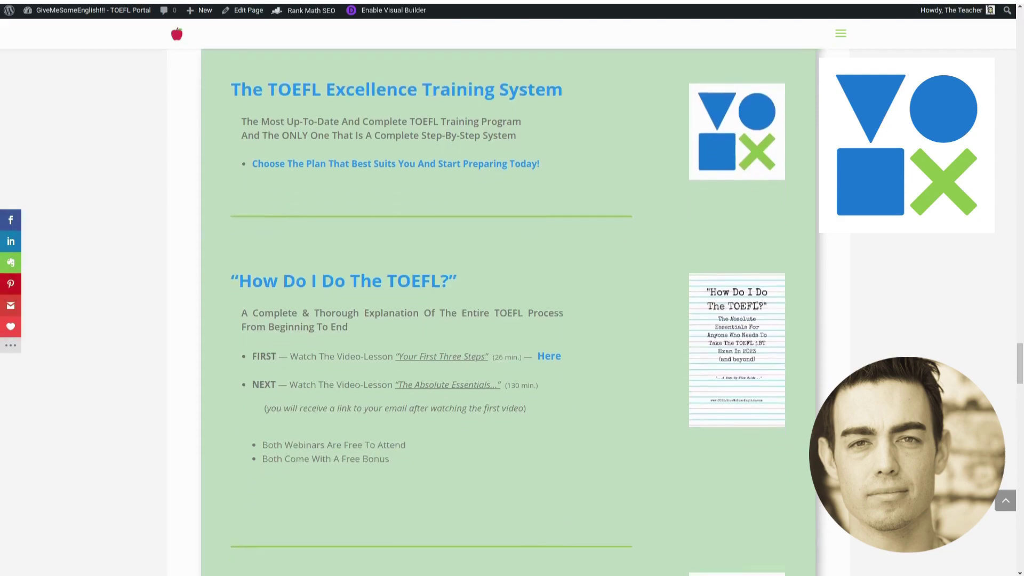
scroll(512, 320, up, 1)
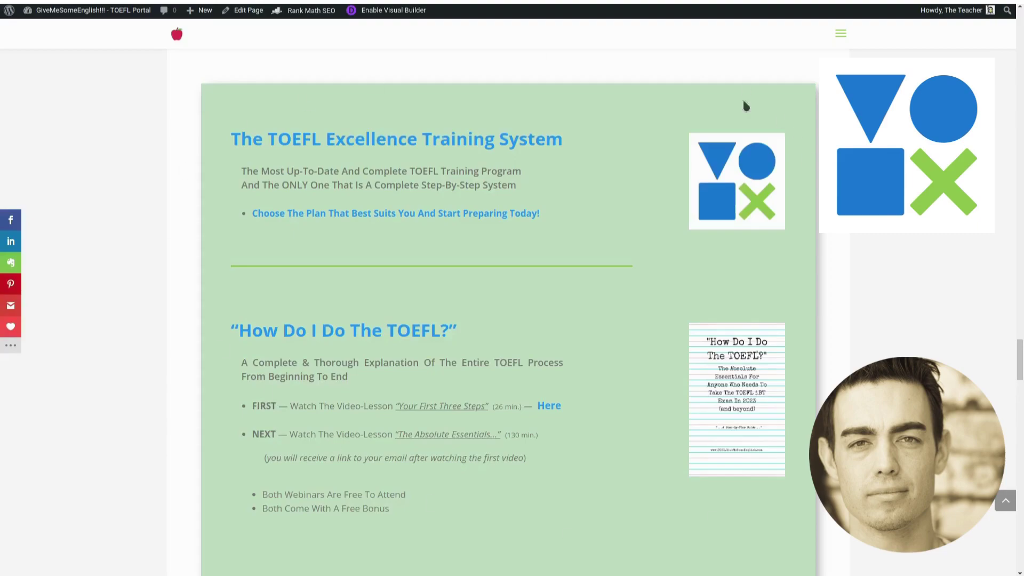
scroll(508, 320, down, 5)
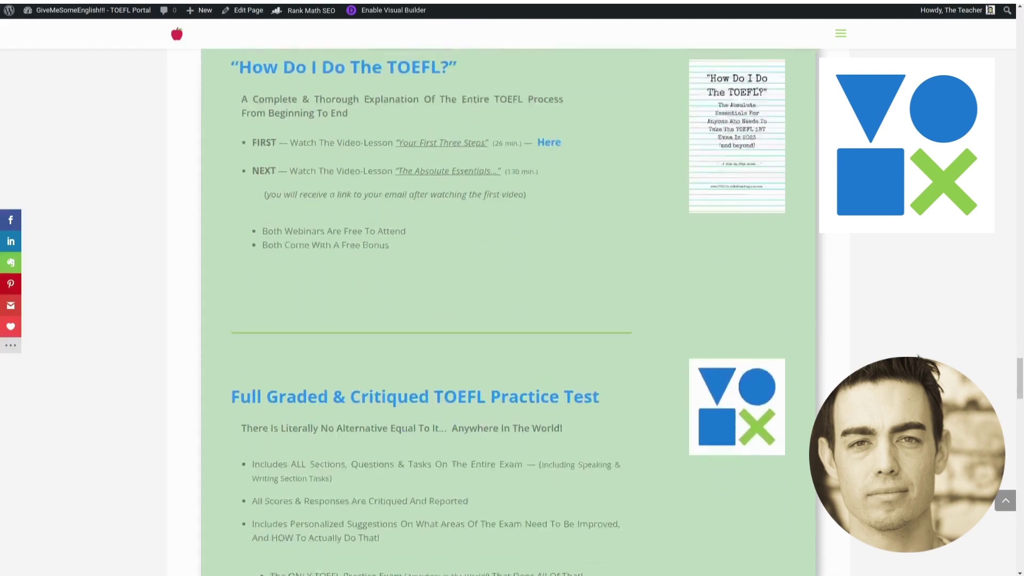
scroll(508, 320, down, 3)
scroll(508, 320, down, 2)
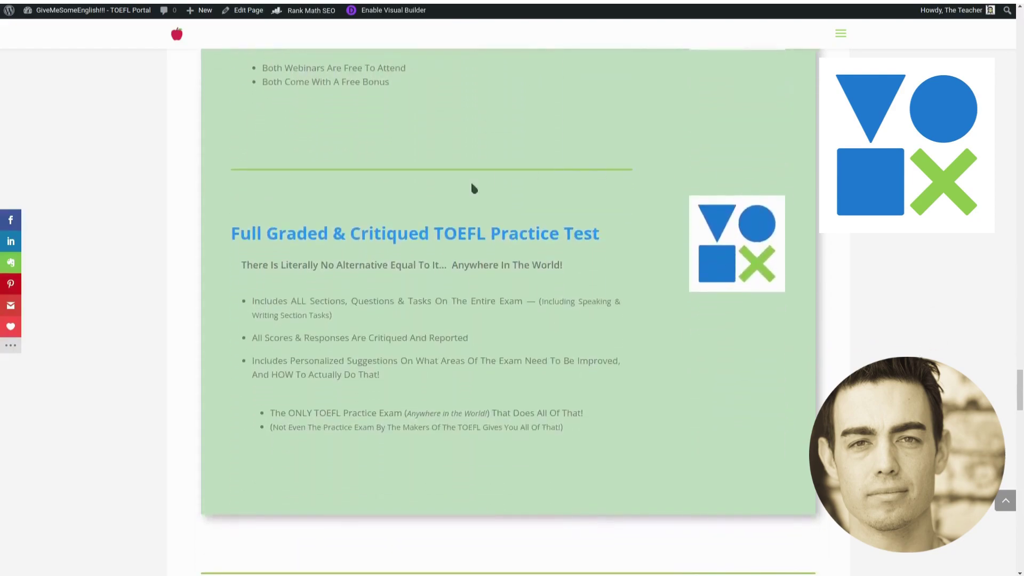
scroll(508, 321, up, 5)
scroll(508, 320, up, 2)
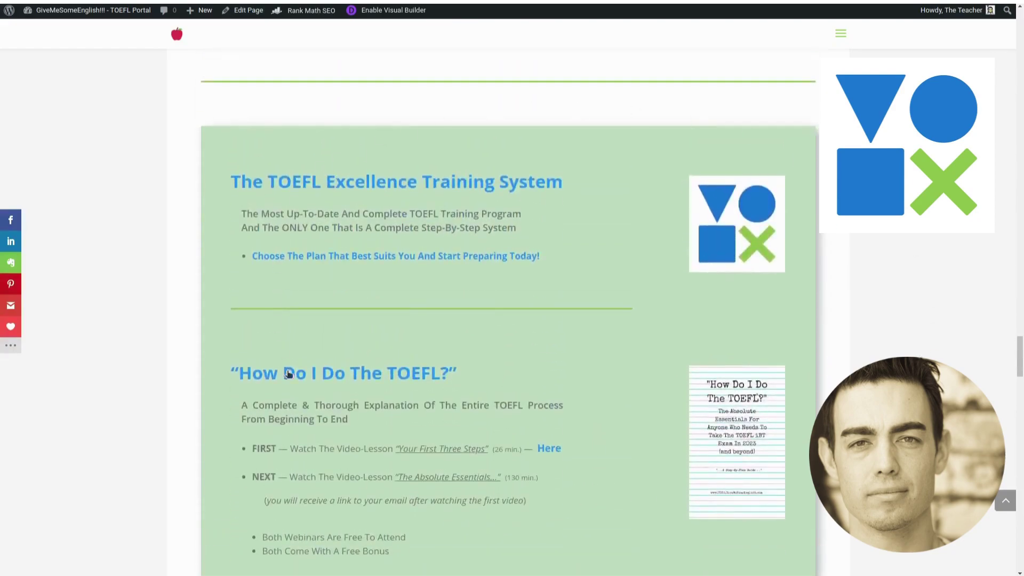
scroll(568, 236, down, 6)
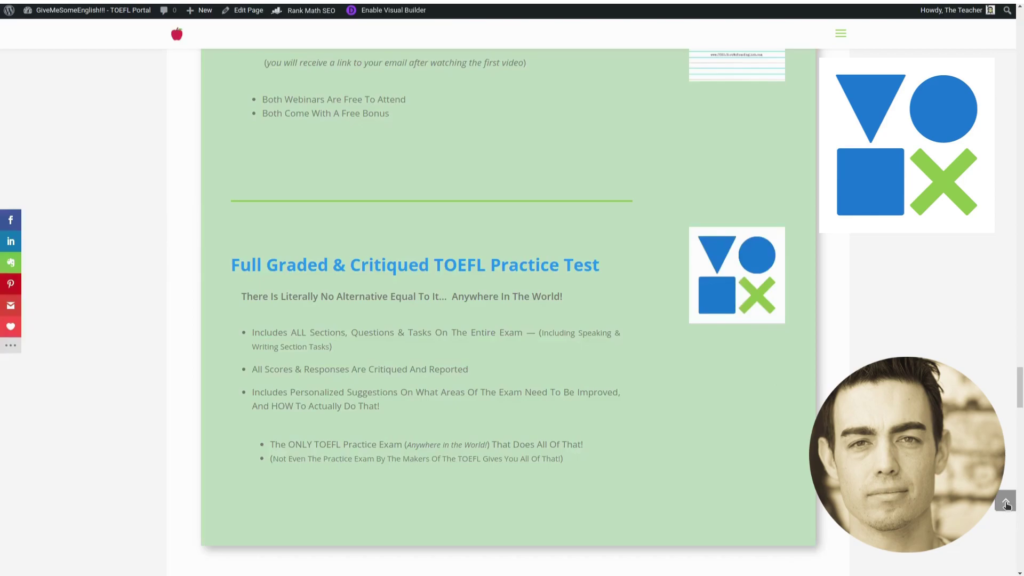
Jump back to the page top showing the TOEFL In Nigeria (2023) heading and Nigerian flag.
click(1007, 504)
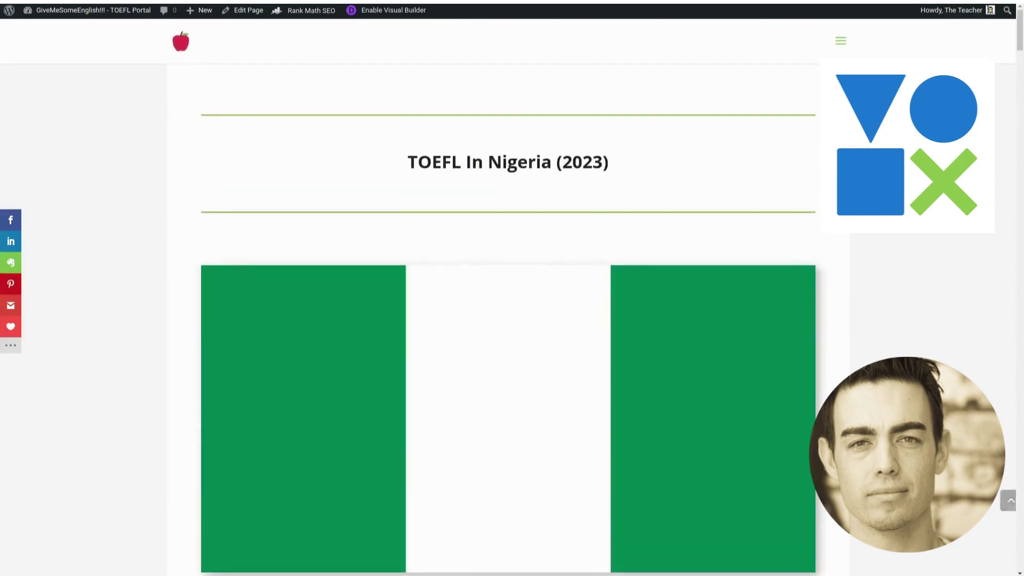
scroll(373, 198, down, 1)
scroll(373, 198, up, 2)
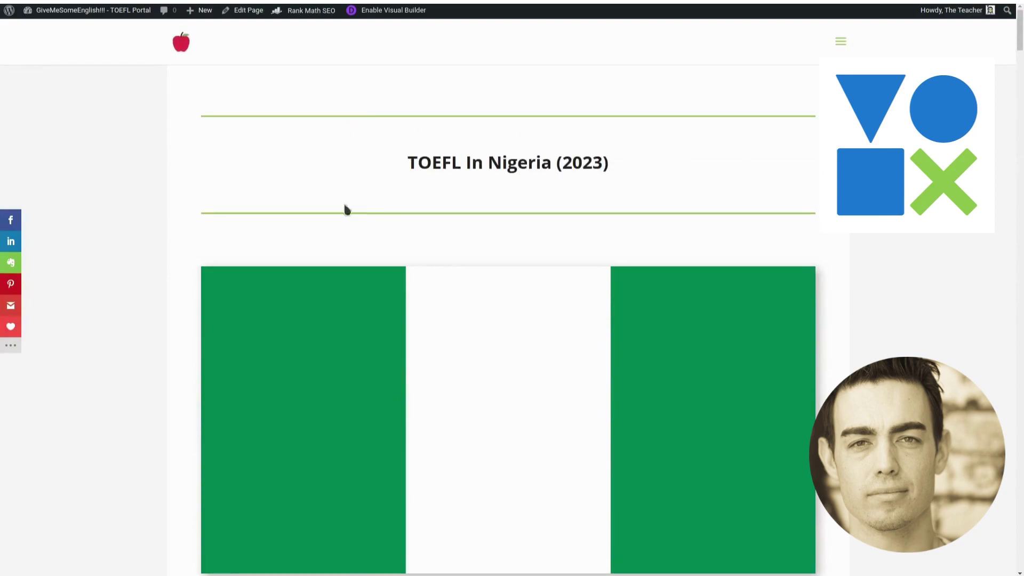